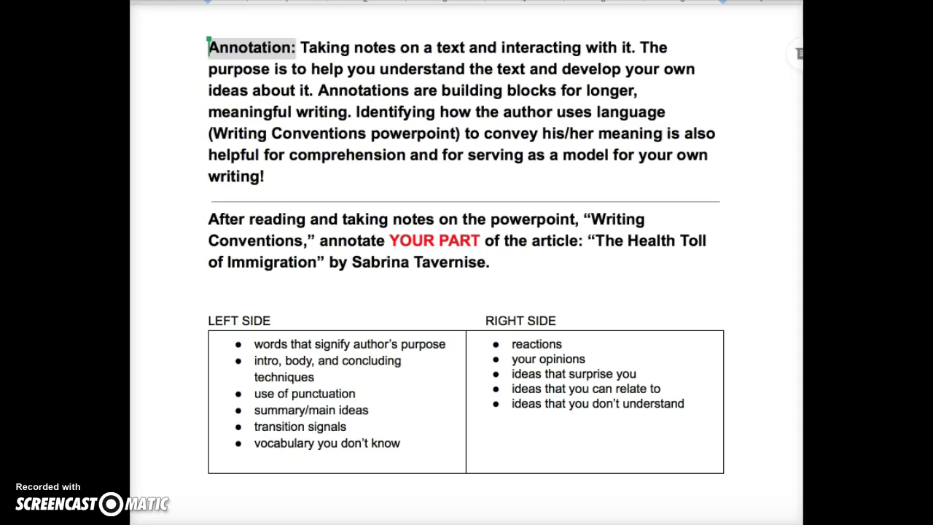
- Highlight 'Annotation', its definition, 'Writing Conventions' and the author's-language phrases in the instructions
mouse_move(208, 48)
mouse_down()
mouse_move(272, 22)
mouse_move(302, 50)
mouse_move(532, 77)
mouse_move(634, 48)
mouse_up()
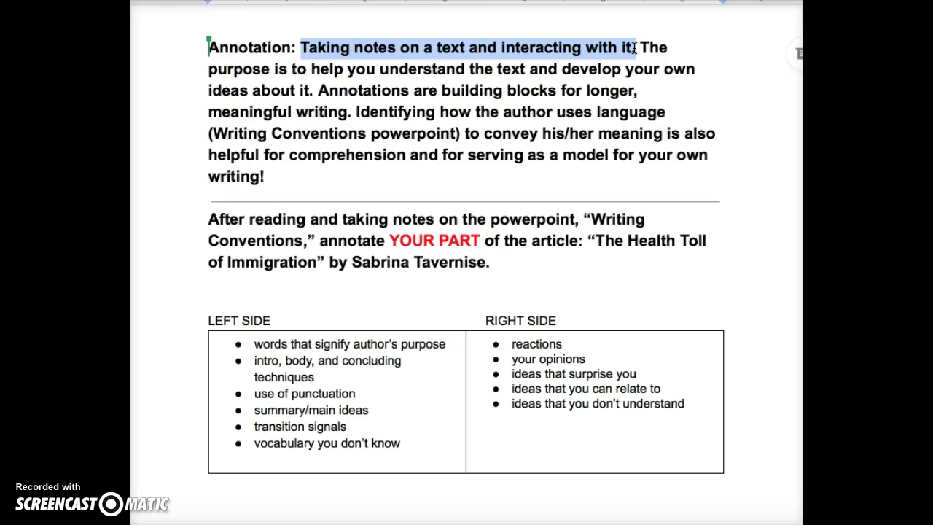
drag(634, 47, 636, 48)
mouse_move(318, 90)
mouse_down()
mouse_move(495, 97)
mouse_move(368, 92)
mouse_move(350, 111)
mouse_up()
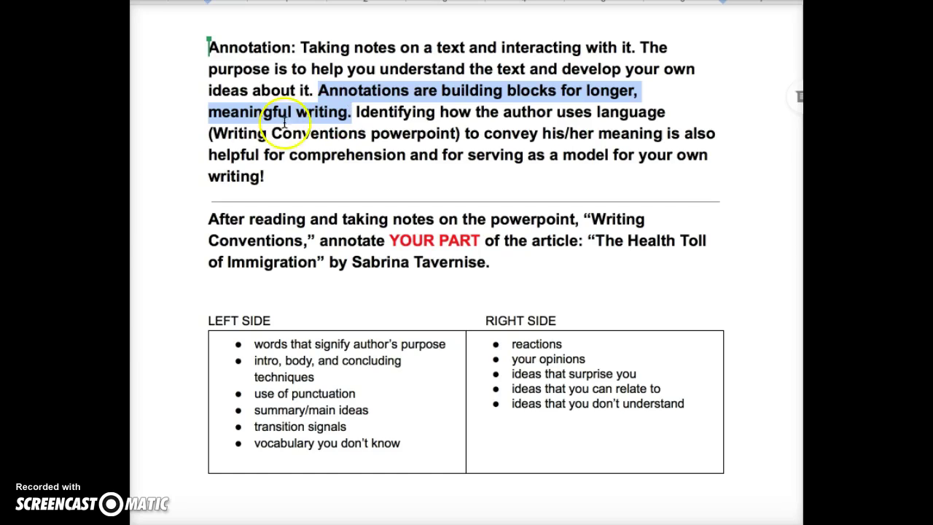
drag(212, 133, 368, 140)
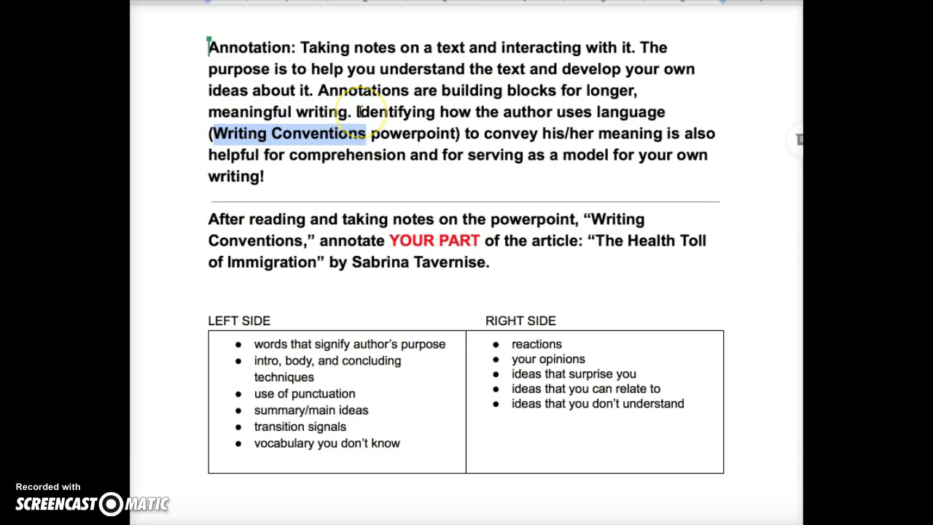
drag(359, 112, 669, 109)
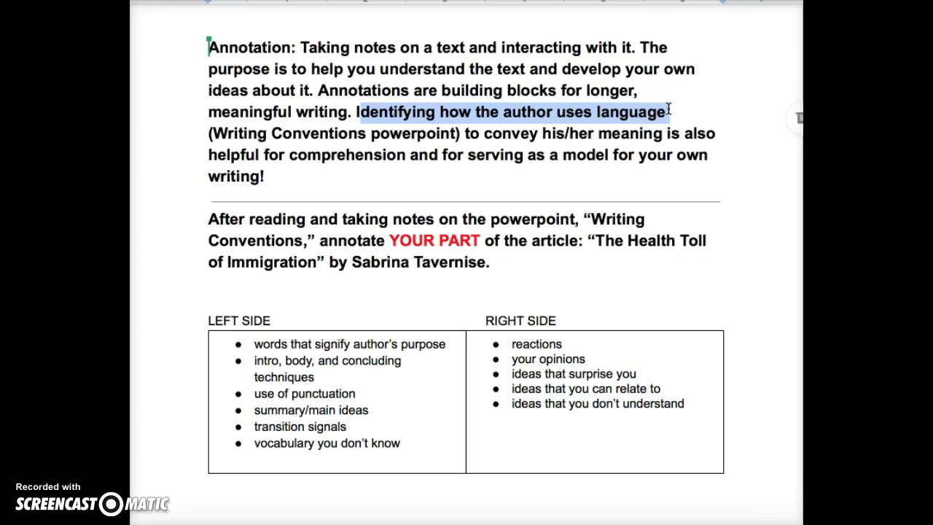
drag(481, 133, 665, 134)
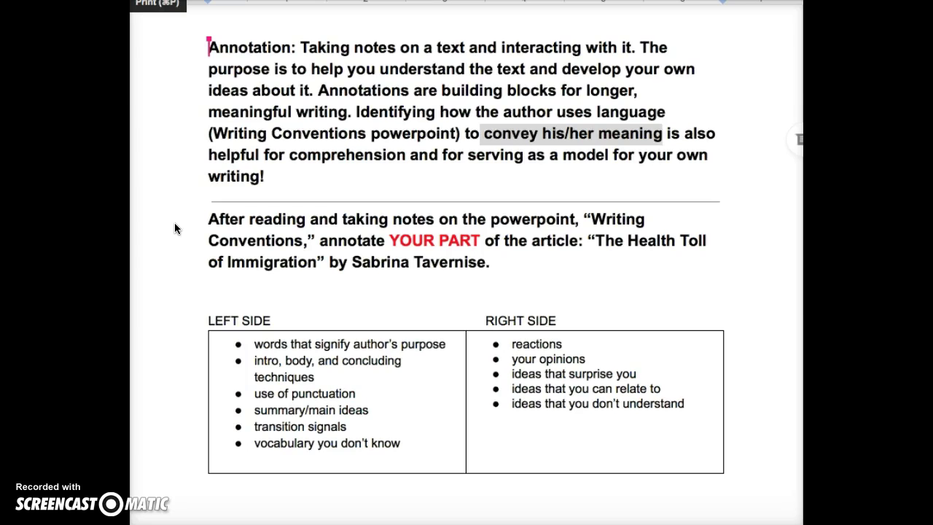
- Insert an empty line after the group names in the Paragraphs 10-13 table's left cell
click(219, 221)
scroll(207, 233, down, 1)
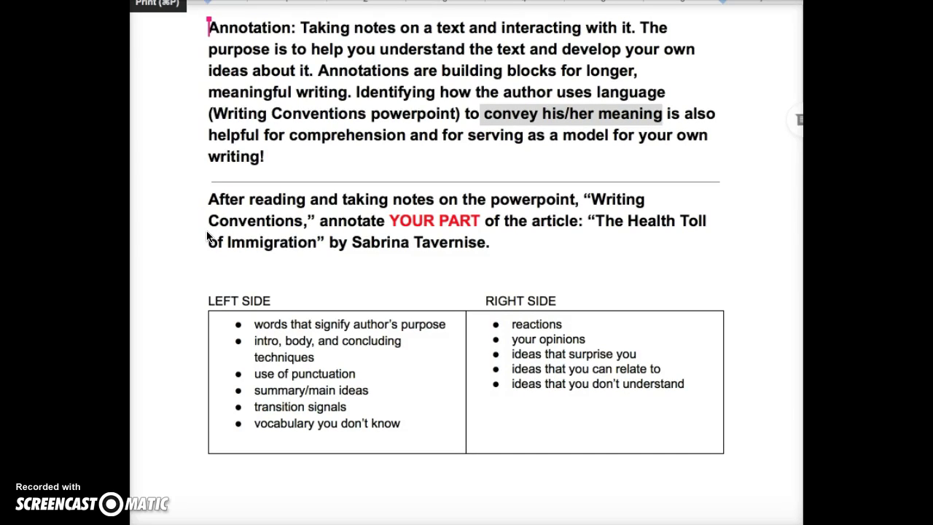
scroll(206, 235, down, 5)
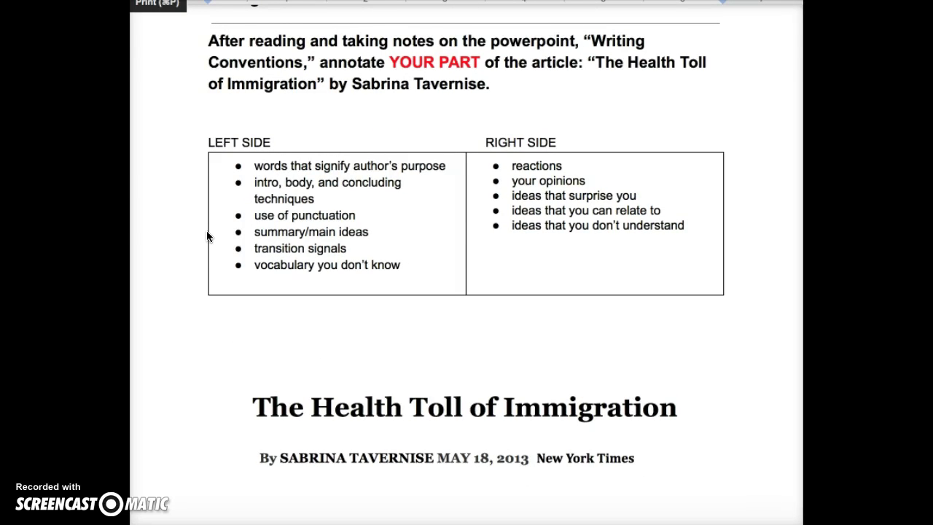
scroll(206, 236, down, 15)
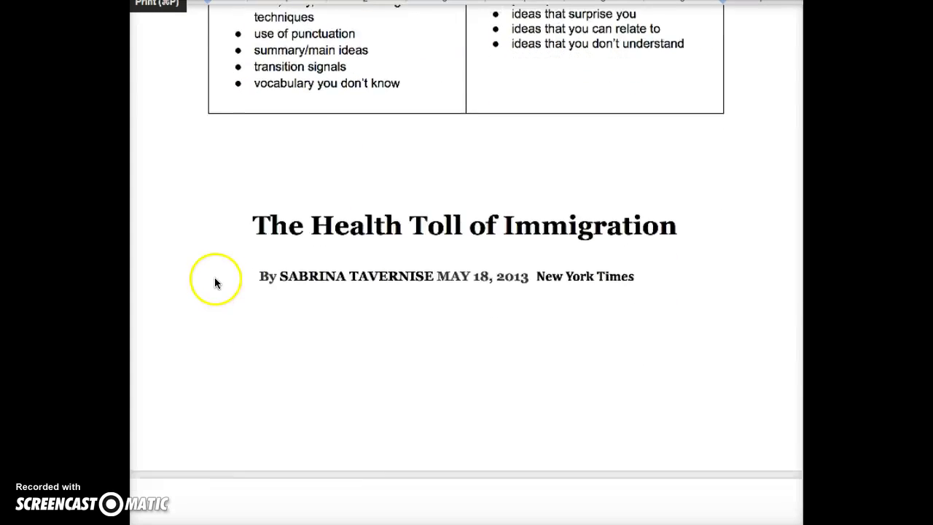
scroll(214, 289, down, 9)
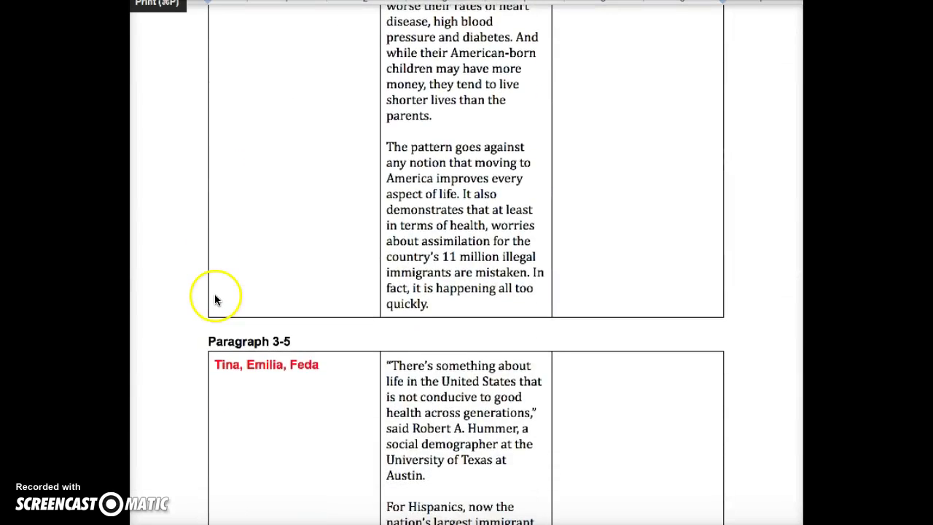
scroll(216, 353, down, 4)
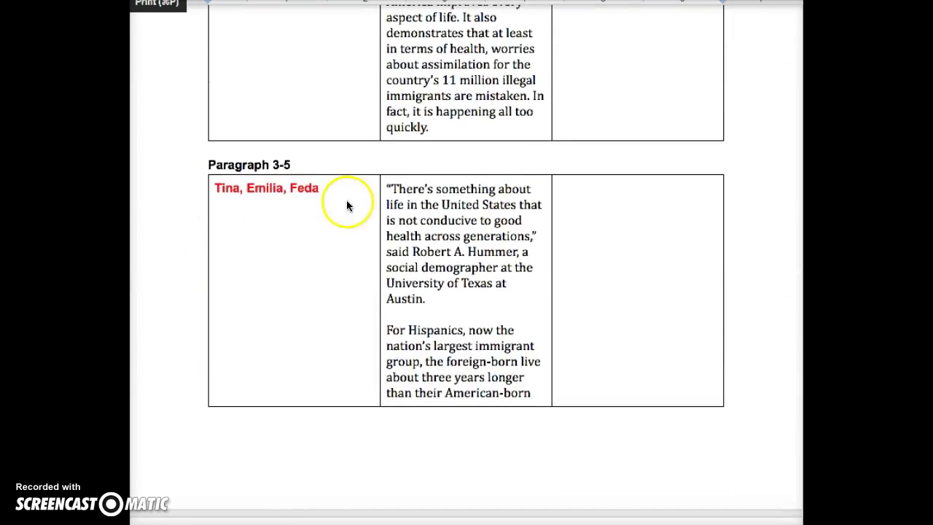
scroll(287, 215, down, 14)
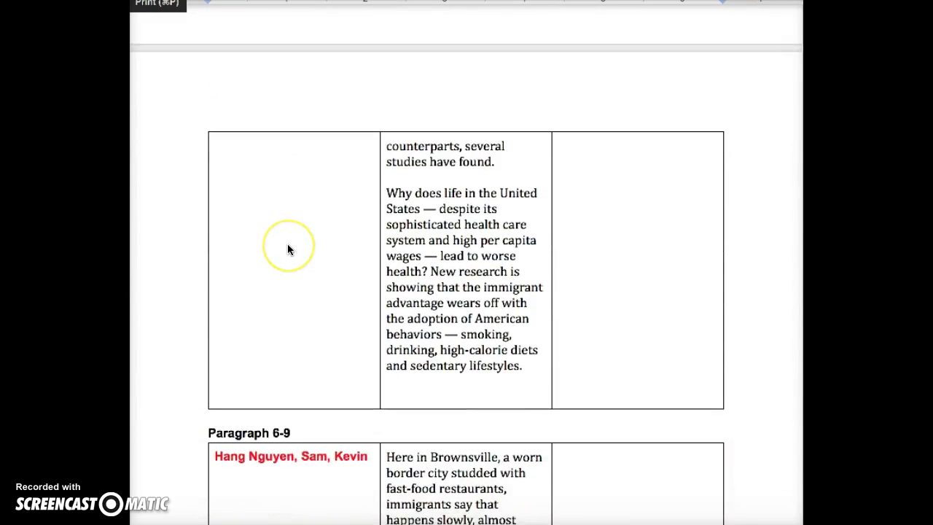
scroll(287, 249, down, 10)
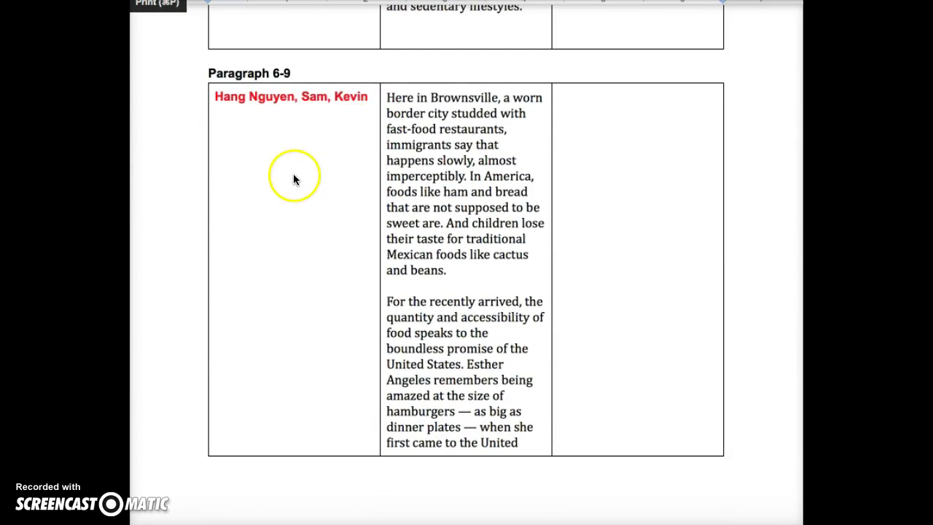
scroll(288, 117, down, 20)
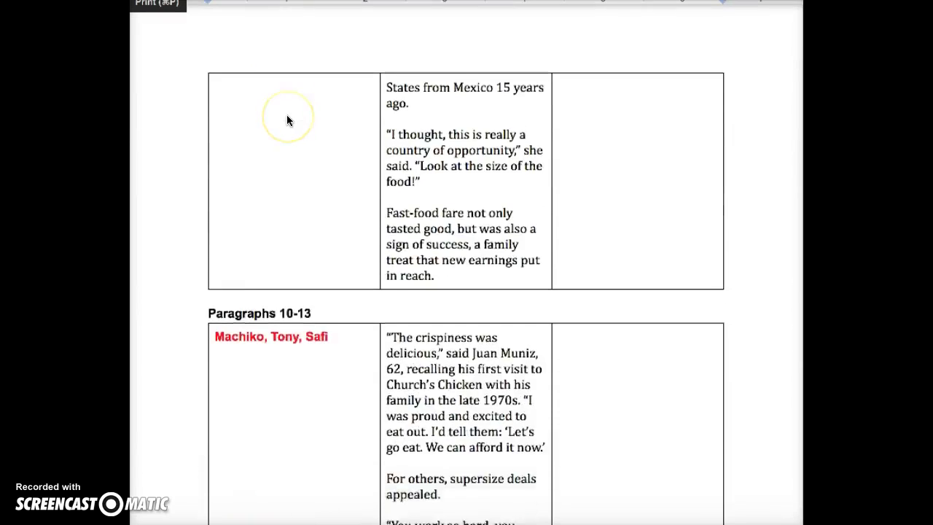
click(234, 248)
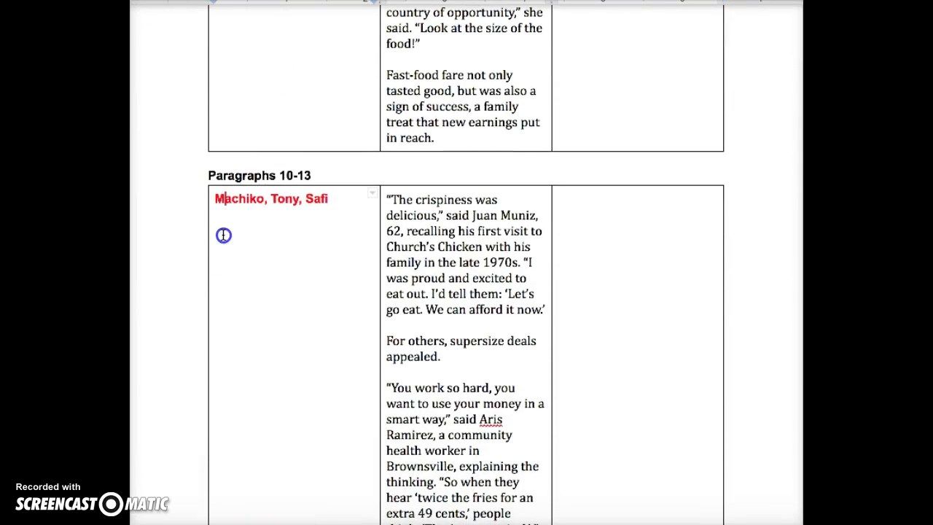
click(333, 202)
key(Return)
- Scroll back up past the paragraph tables to the instructions and LEFT SIDE/RIGHT SIDE table
scroll(273, 316, down, 5)
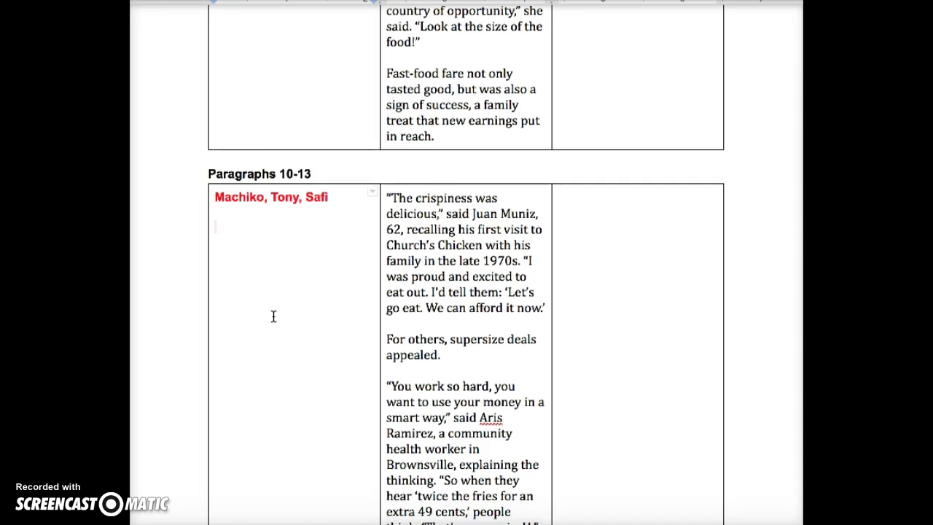
scroll(274, 315, down, 5)
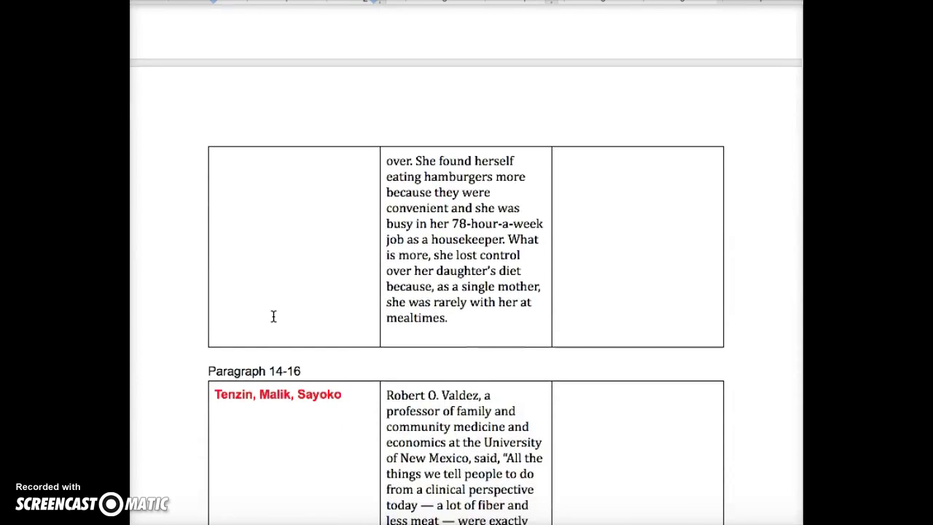
scroll(273, 316, up, 2)
scroll(273, 315, up, 7)
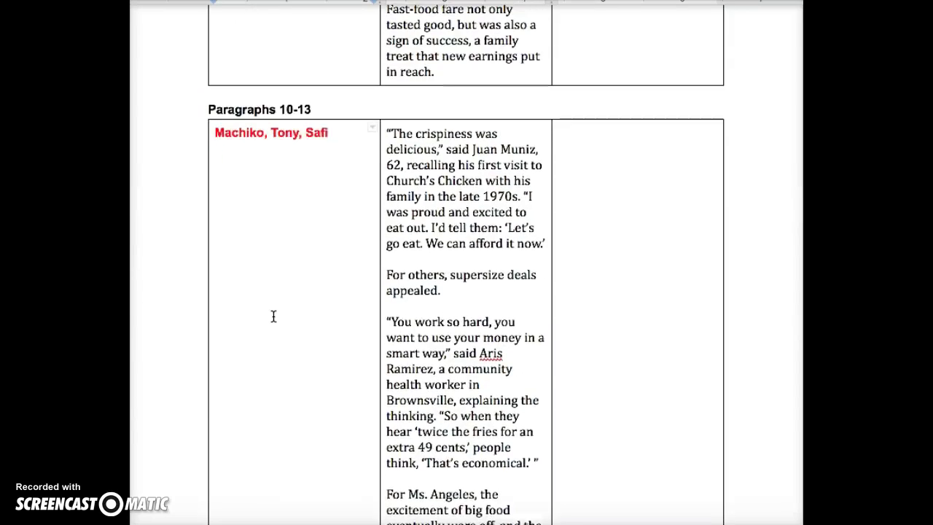
scroll(273, 315, up, 4)
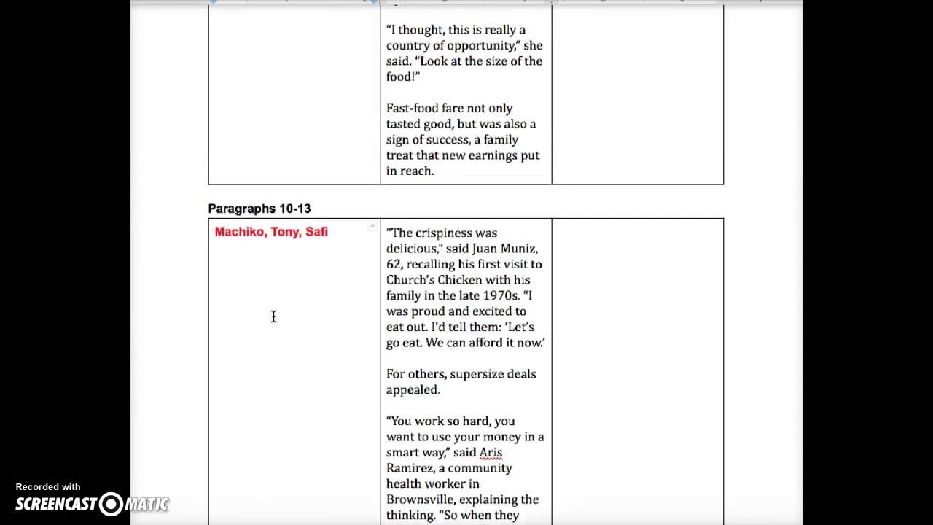
scroll(274, 315, up, 2)
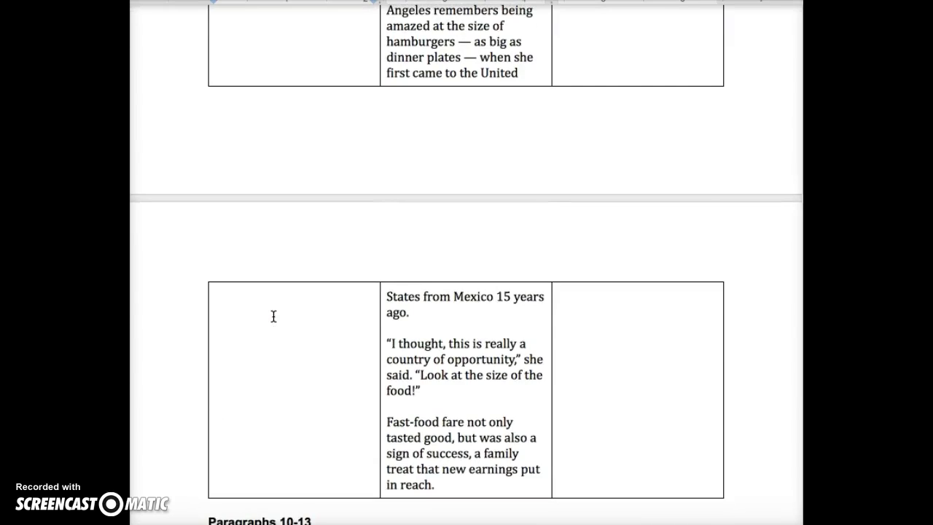
scroll(273, 316, up, 6)
scroll(273, 315, up, 15)
scroll(273, 316, up, 6)
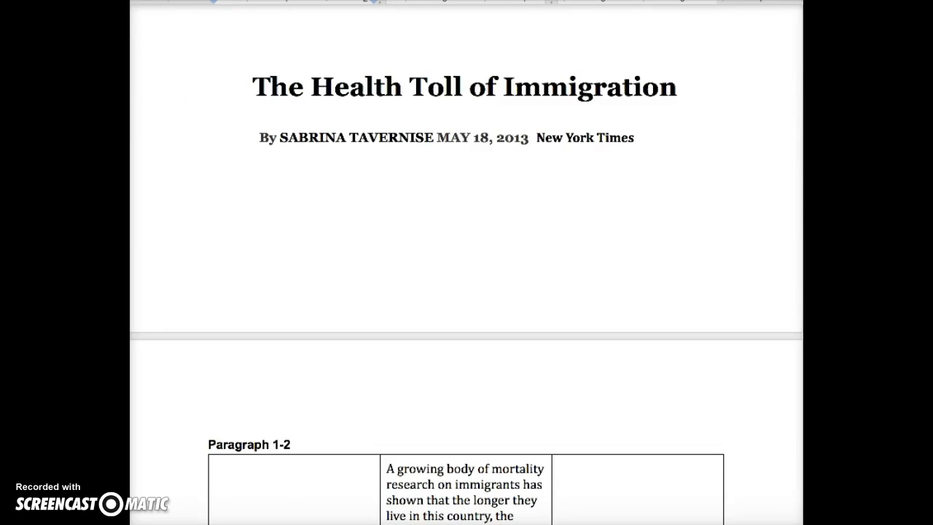
scroll(162, 171, up, 4)
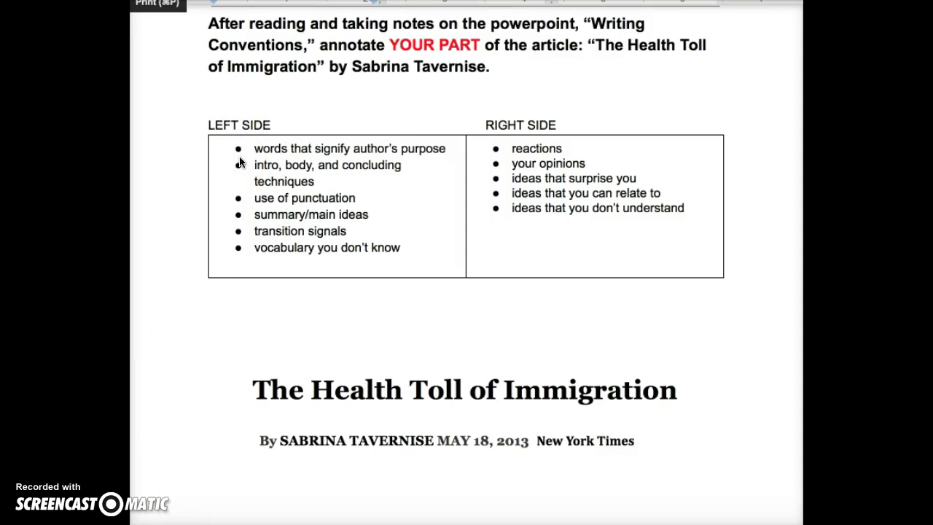
click(363, 200)
drag(348, 231, 240, 231)
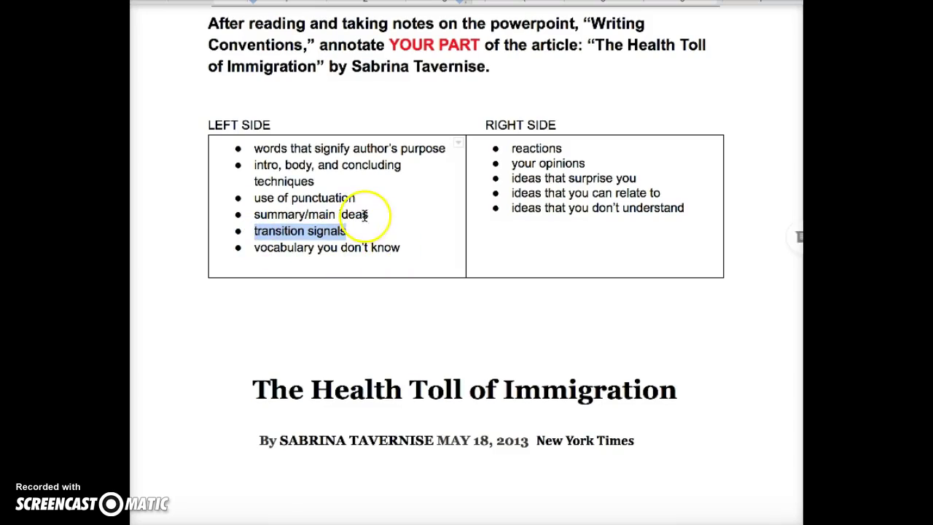
drag(406, 247, 247, 247)
click(248, 247)
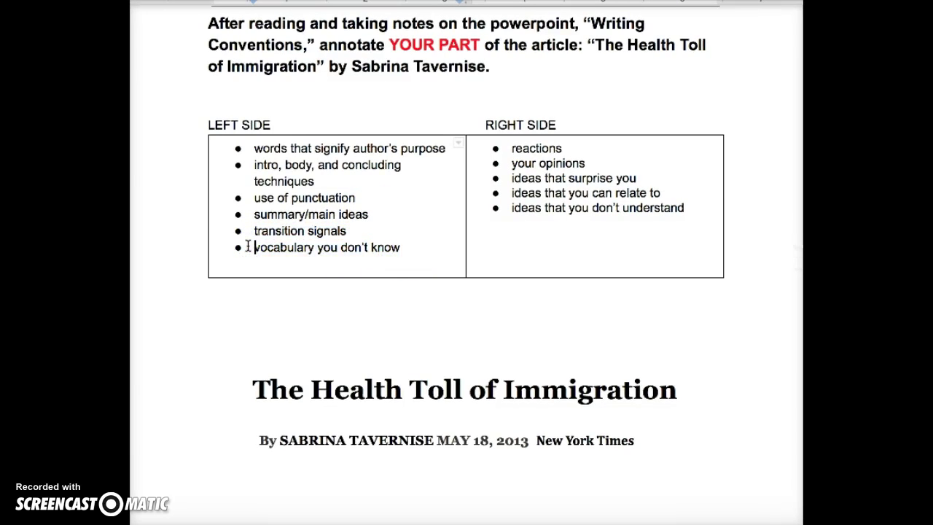
drag(250, 214, 364, 216)
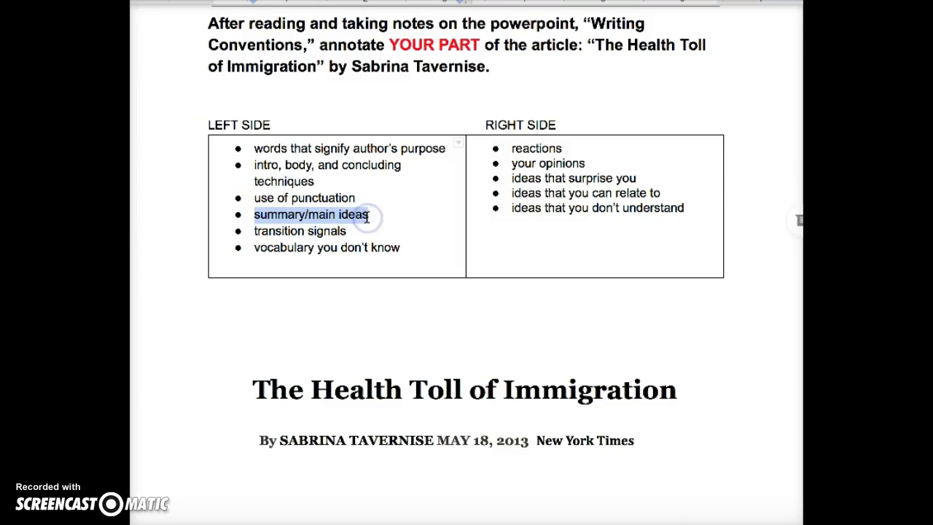
drag(314, 148, 348, 150)
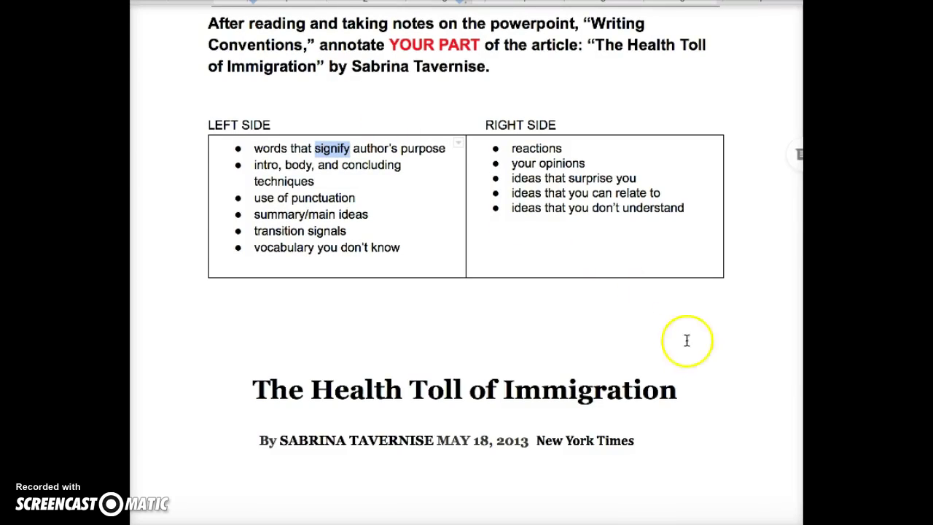
click(697, 374)
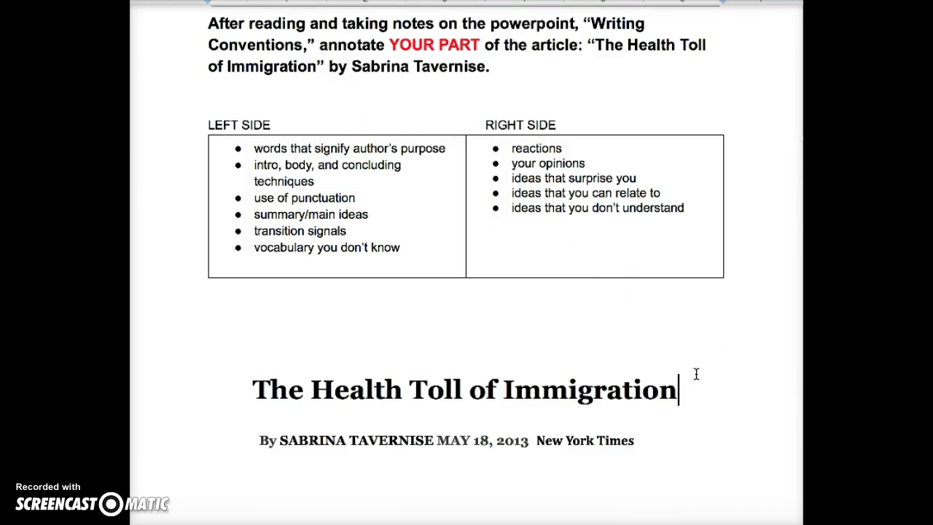
click(475, 293)
click(689, 216)
drag(690, 216, 510, 153)
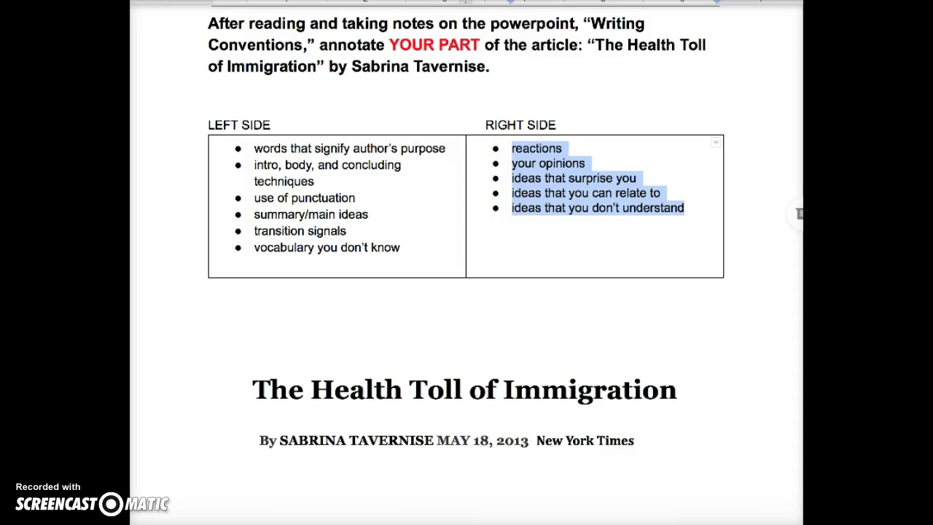
- Scroll to the Paragraph 1-2 table and select the word 'mortality' in the excerpt
scroll(379, 324, down, 3)
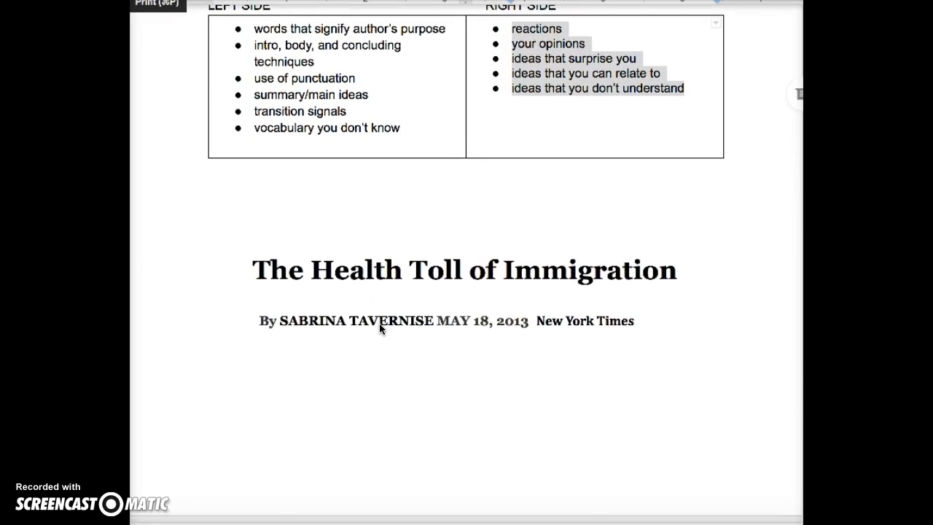
scroll(379, 327, down, 4)
click(379, 340)
scroll(380, 339, down, 10)
scroll(384, 378, down, 6)
scroll(384, 378, up, 4)
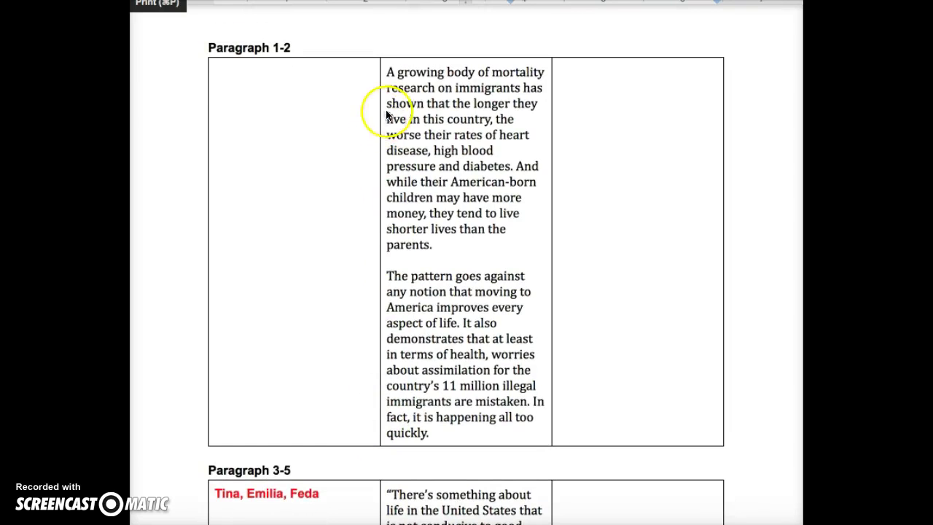
click(387, 73)
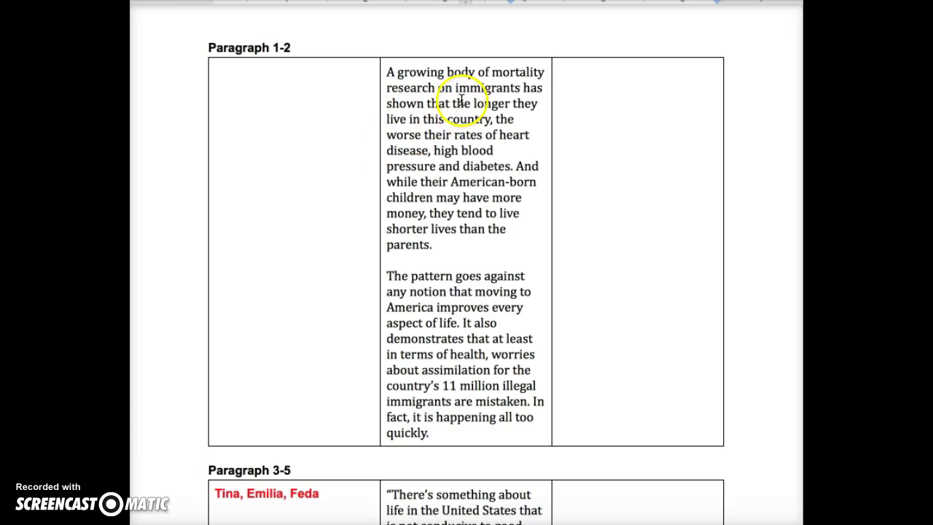
drag(493, 71, 538, 72)
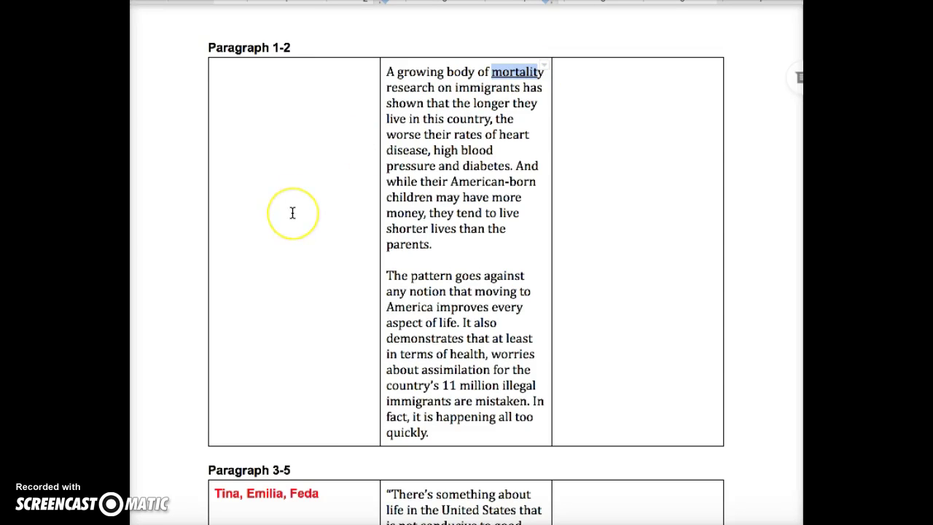
- Type 'mortality = relates to death' in the Paragraph 1-2 table's empty left cell
click(241, 74)
text(mortali)
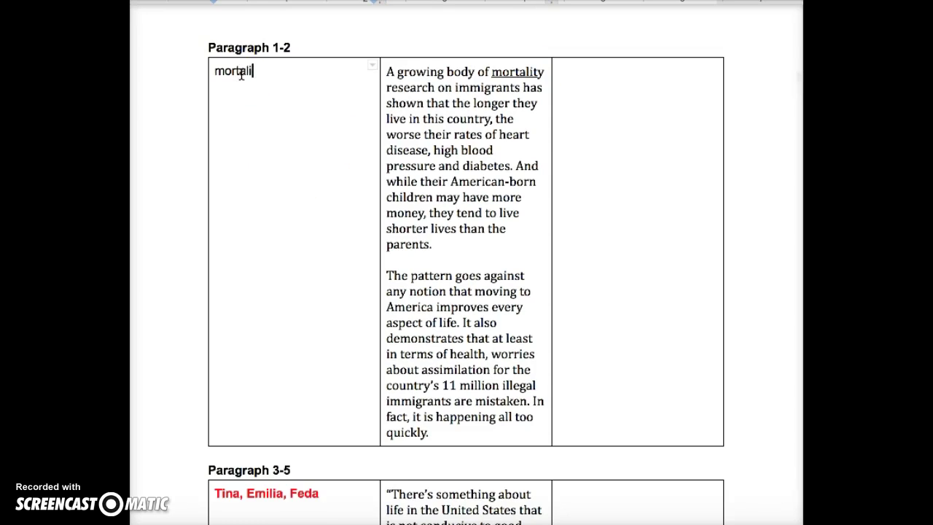
text(ty = relates to death)
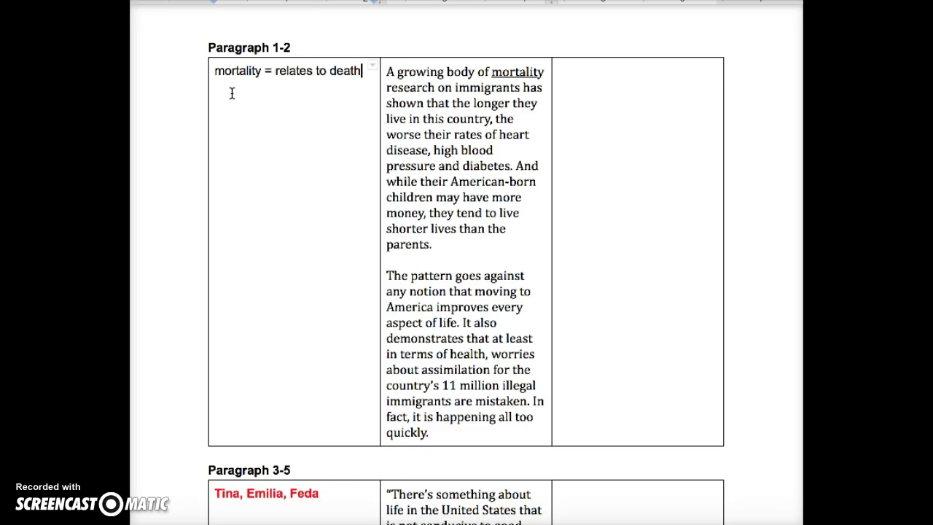
- Make the word 'immigrants' bold in the Paragraph 1-2 excerpt
drag(455, 87, 519, 87)
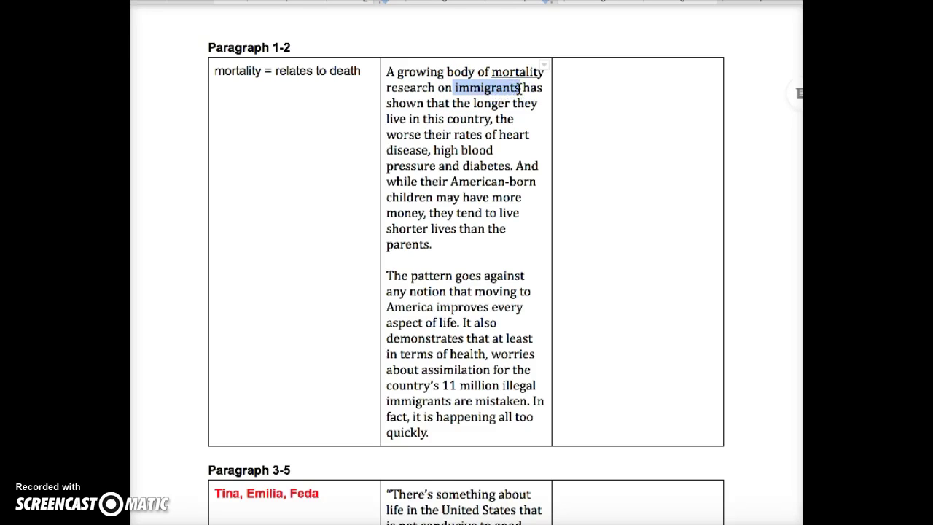
key(ctrl+b)
click(467, 179)
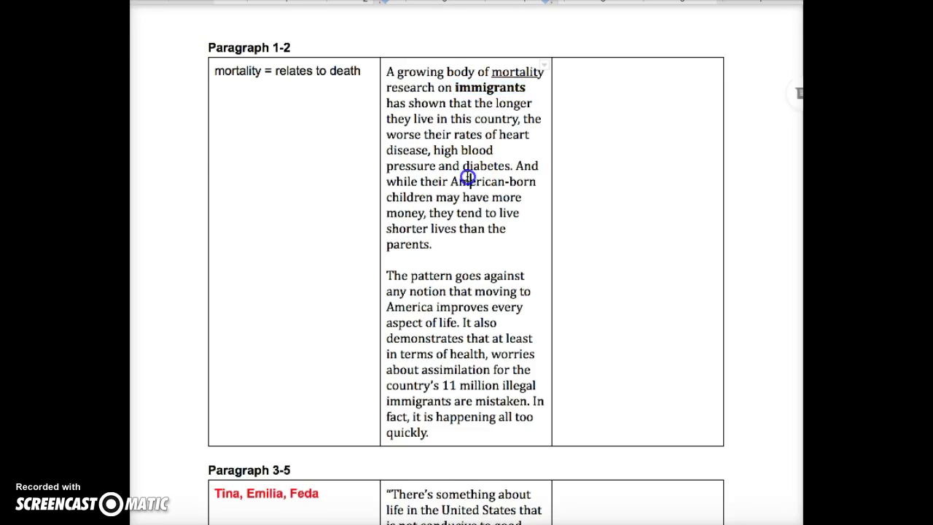
click(387, 120)
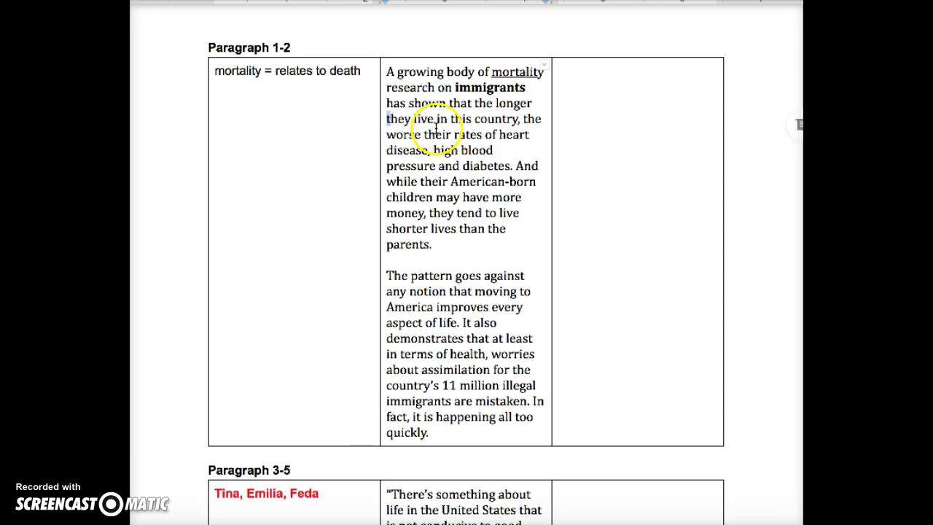
- Bold the phrase 'rates of heart disease, high blood pressure and diabetes'
drag(454, 135, 509, 167)
key(ctrl+b)
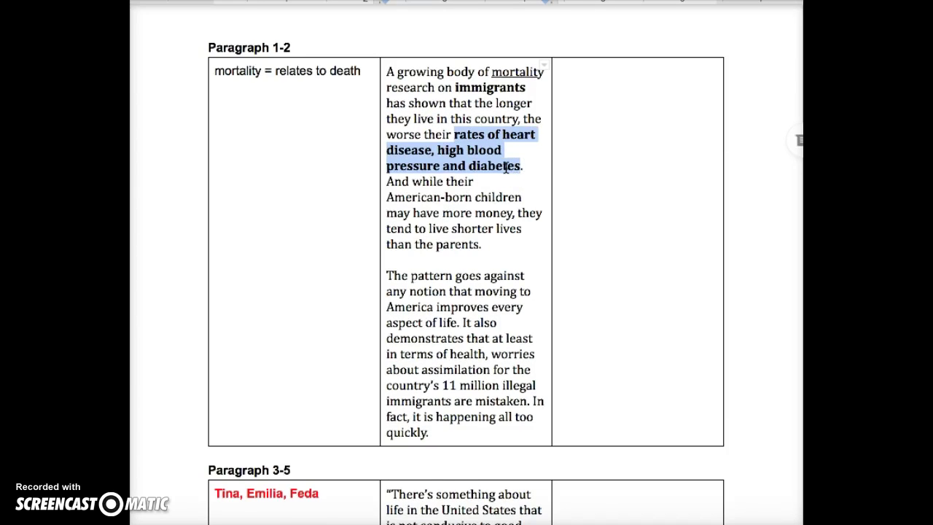
click(417, 169)
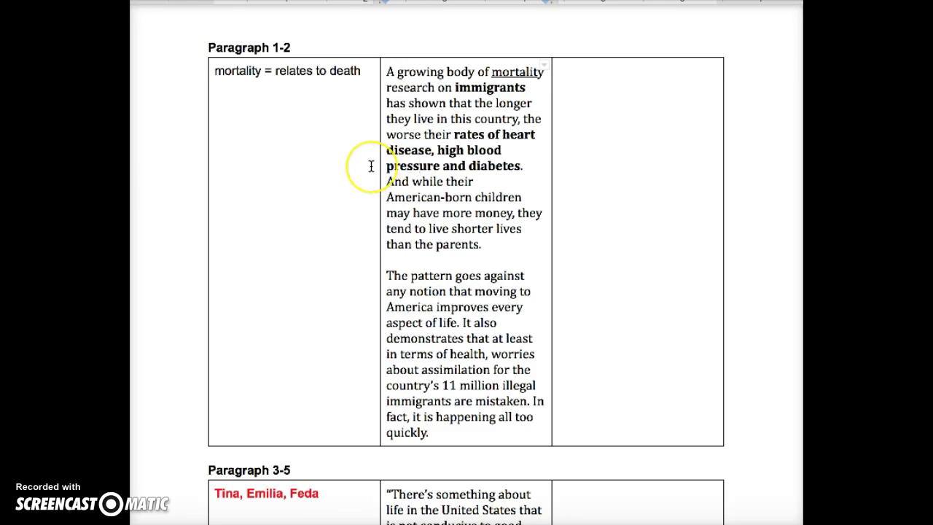
scroll(370, 163, up, 1)
click(237, 172)
- Add 'immigrants who live a long time in the US become sick' below the definition, fixing 'along'
key(Return)
key(Return)
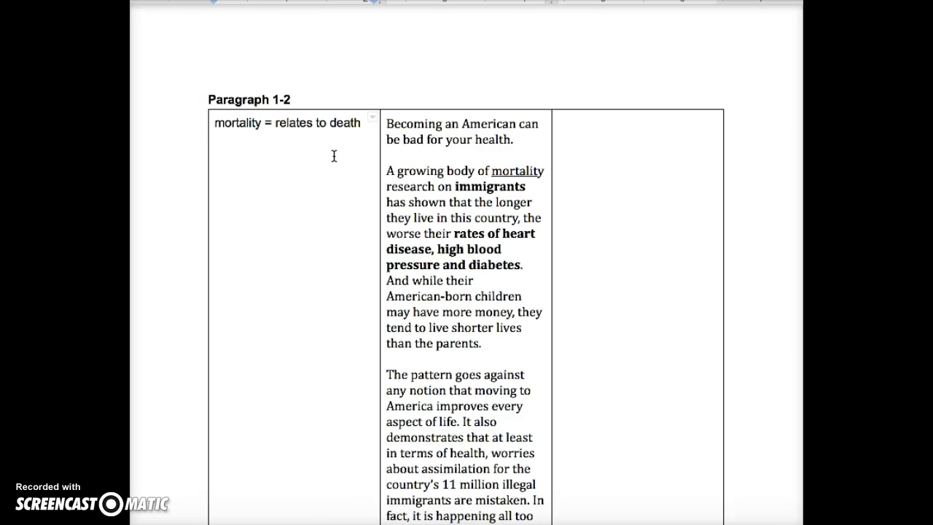
text(immigrants)
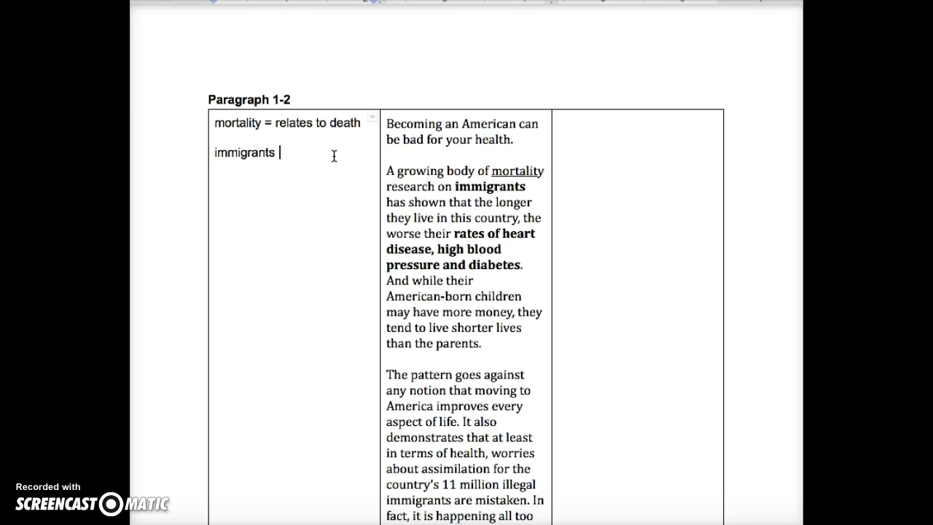
text(who live a long time in the US become )
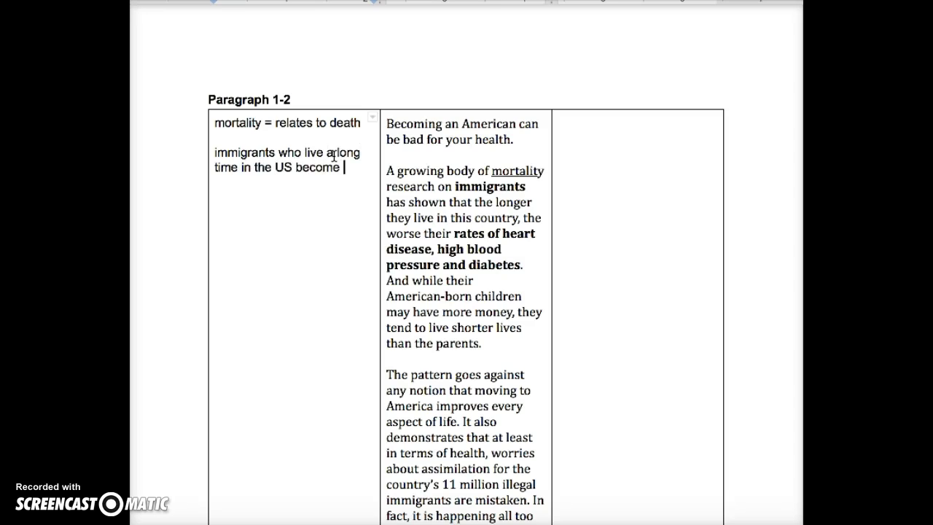
text(sick)
click(333, 156)
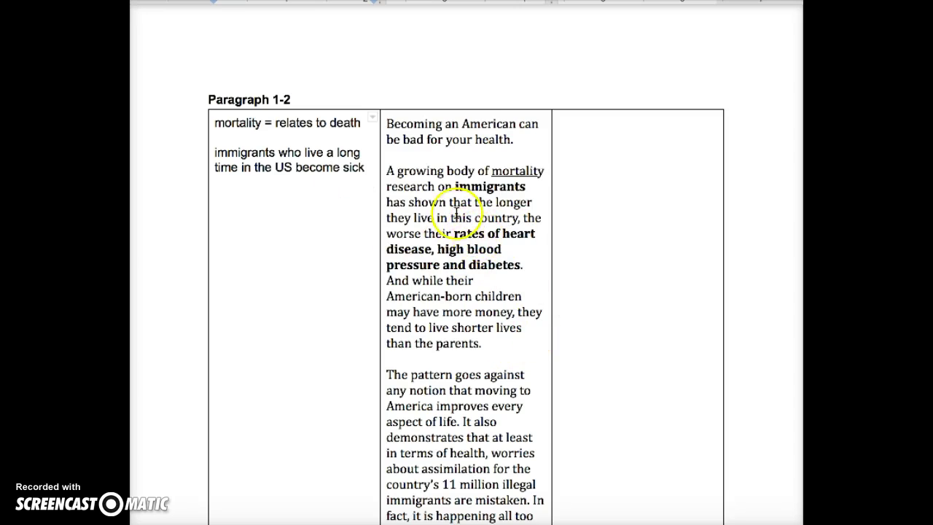
drag(515, 137, 386, 126)
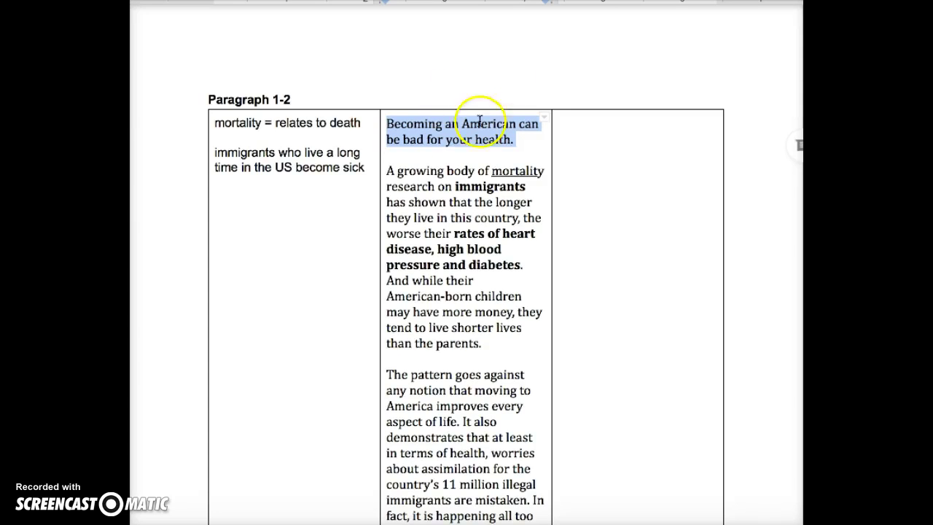
- Type 'Why? Hook' in the right cell beside the excerpt's opening sentence
click(567, 129)
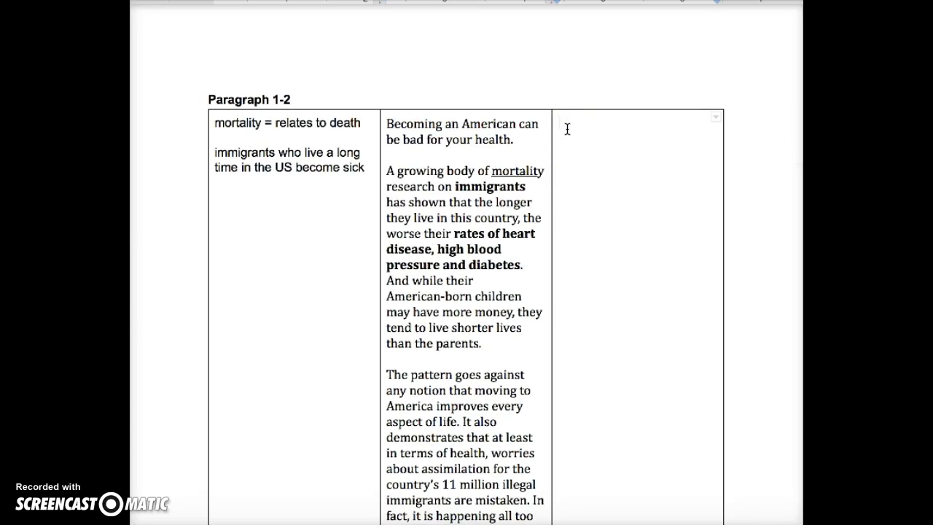
text(Why? Hook)
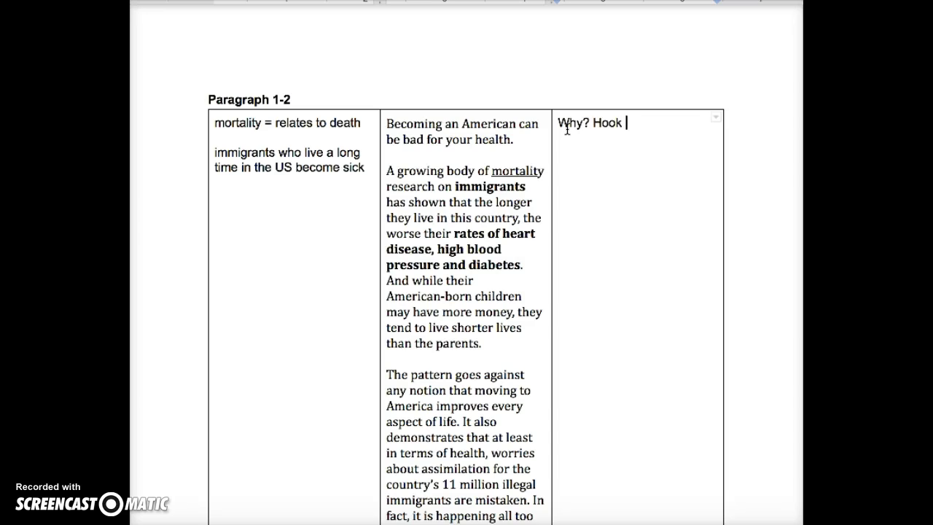